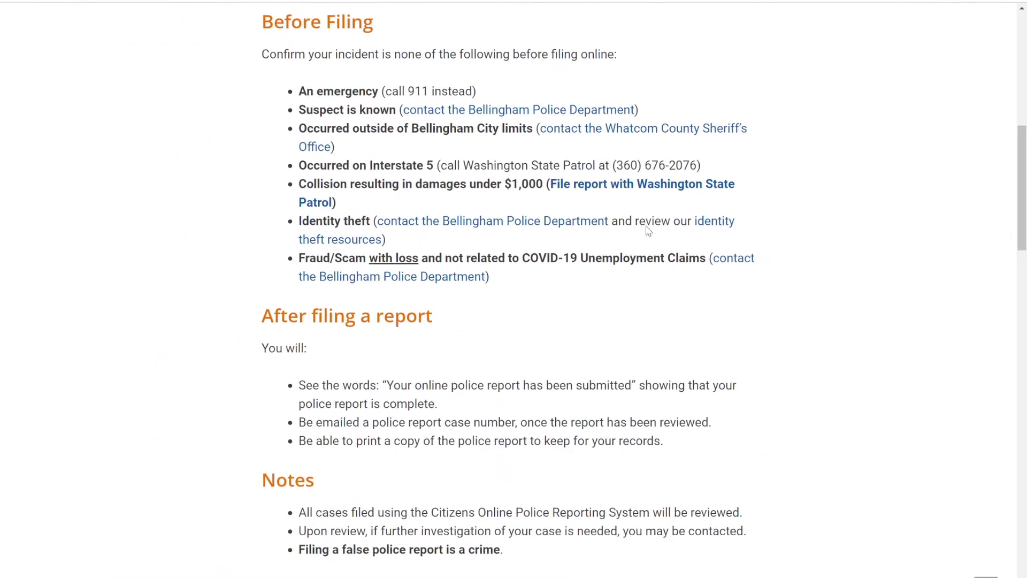
- Follow the 'File report with Washington State Patrol' link to reach the WSP collision report form
left_click(644, 188)
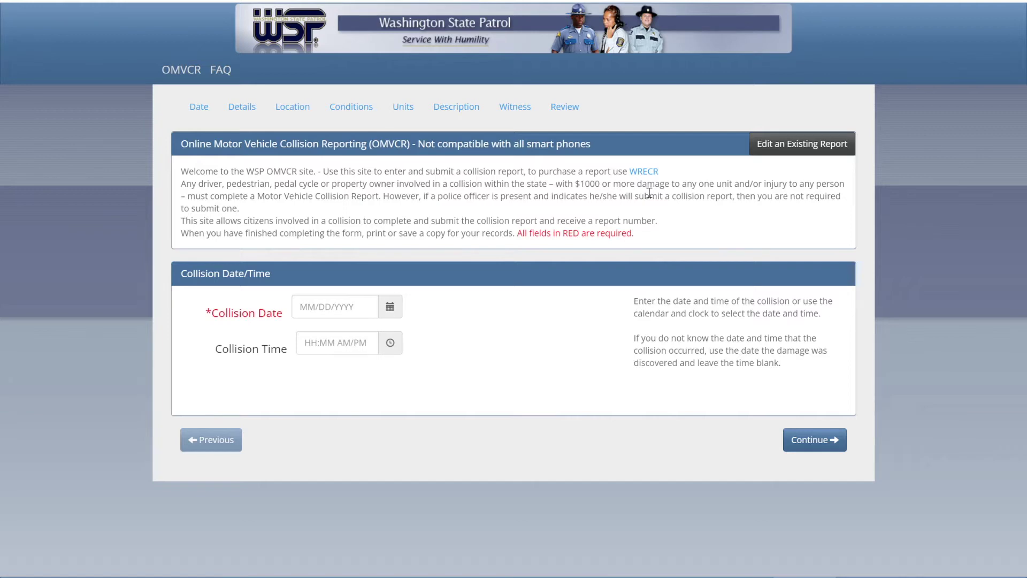
- Go back from the WSP collision form to Bellingham's Before Filing guidance page
key("alt+Left")
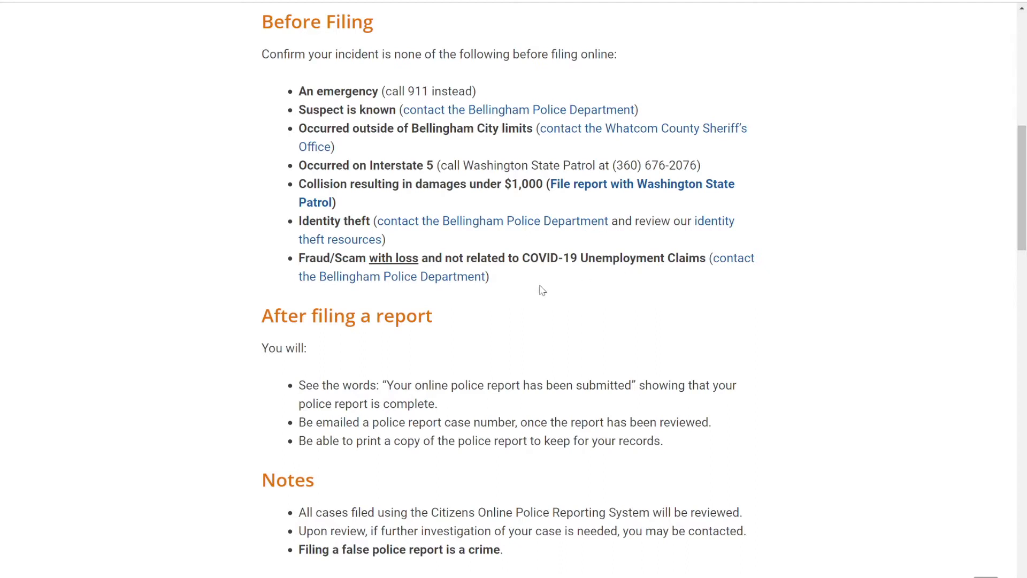
- Begin filing a report and choose Vehicle Prowl as the incident type
scroll(546, 297, "down", 3)
scroll(547, 299, "down", 2)
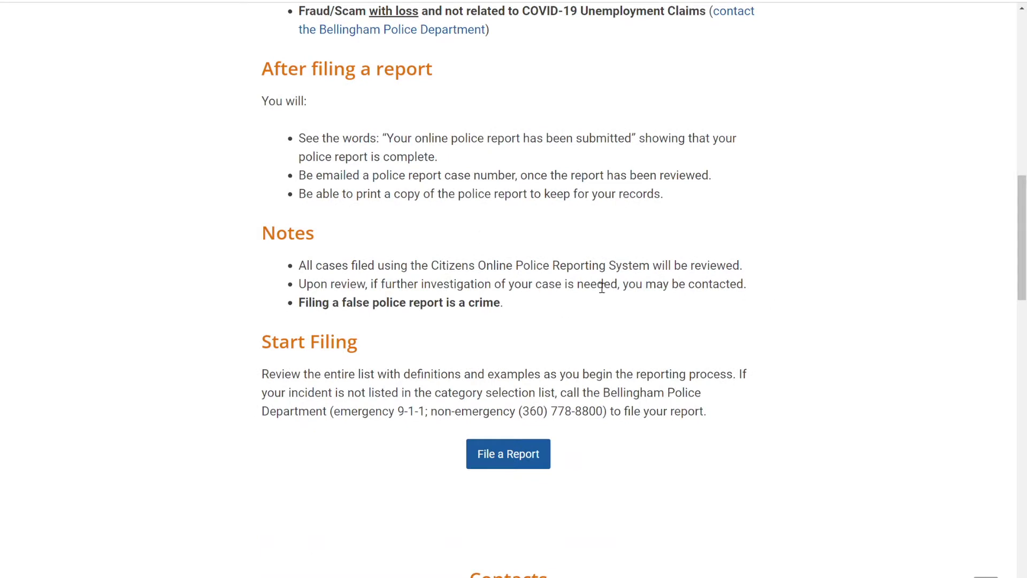
left_click(511, 455)
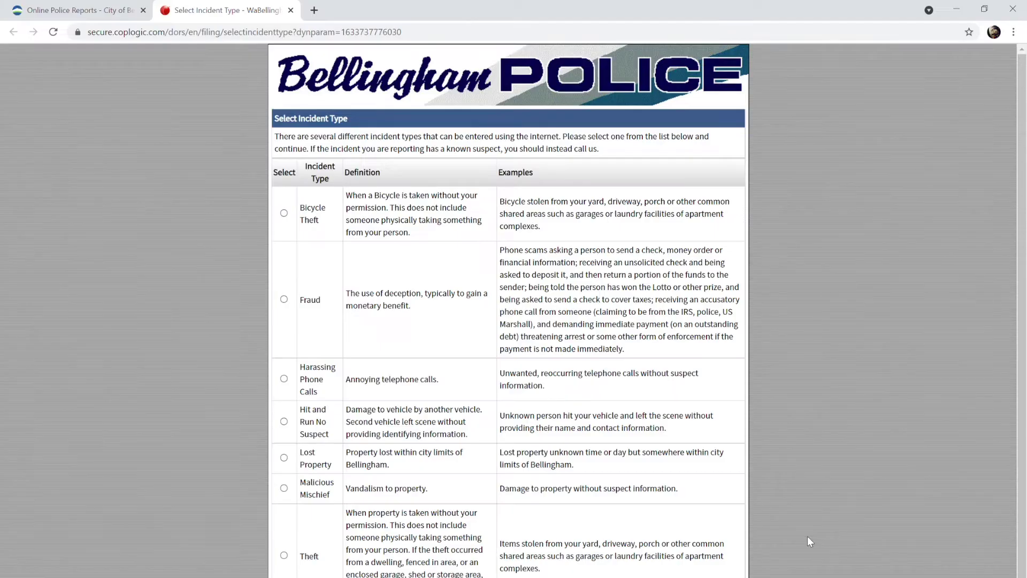
scroll(806, 542, "down", 1)
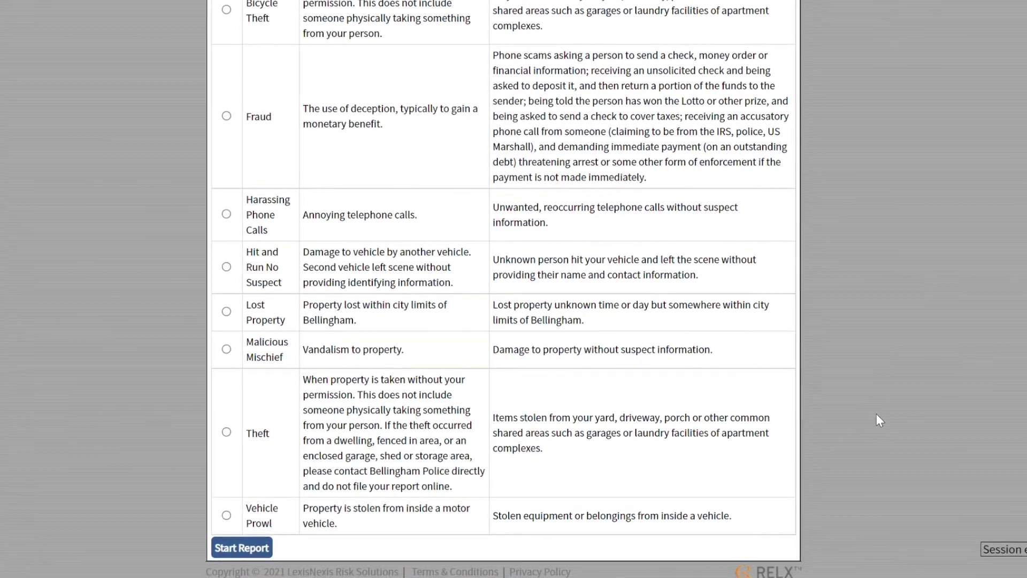
left_click(253, 548)
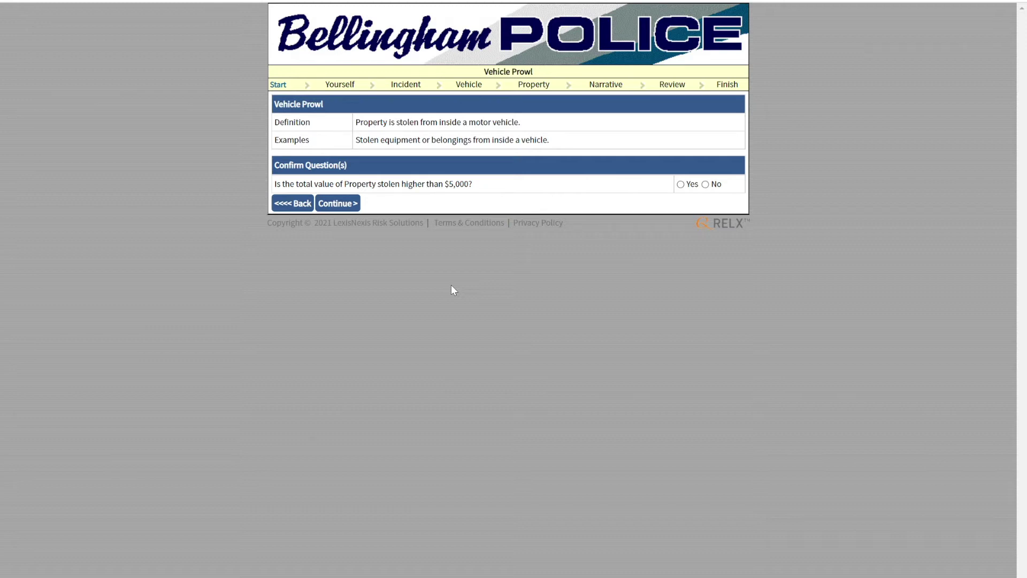
- Answer No to the over-$5,000 question, report as an Individual, and set ethnicity to Unknown
left_click(705, 184)
left_click(338, 204)
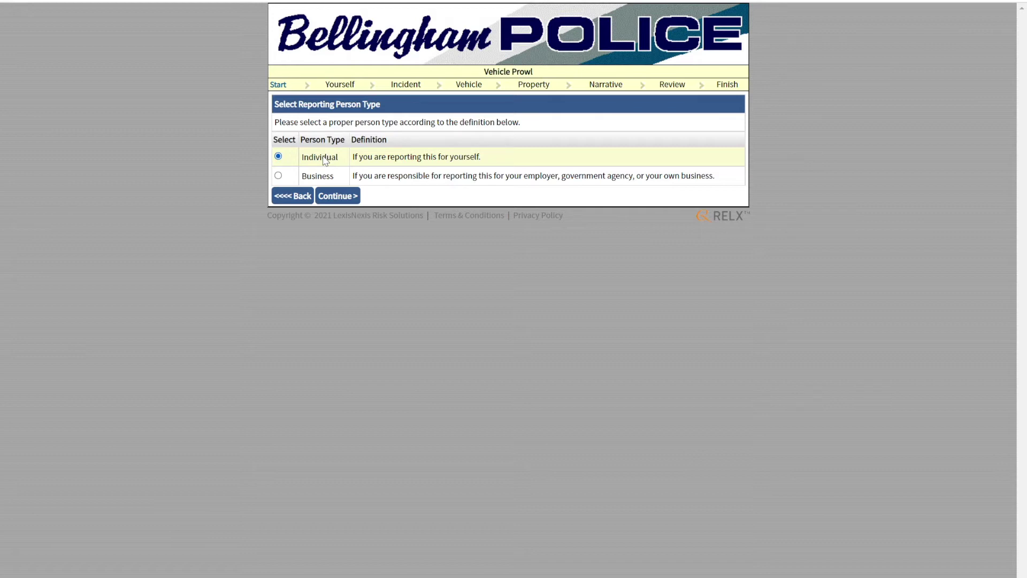
left_click(337, 196)
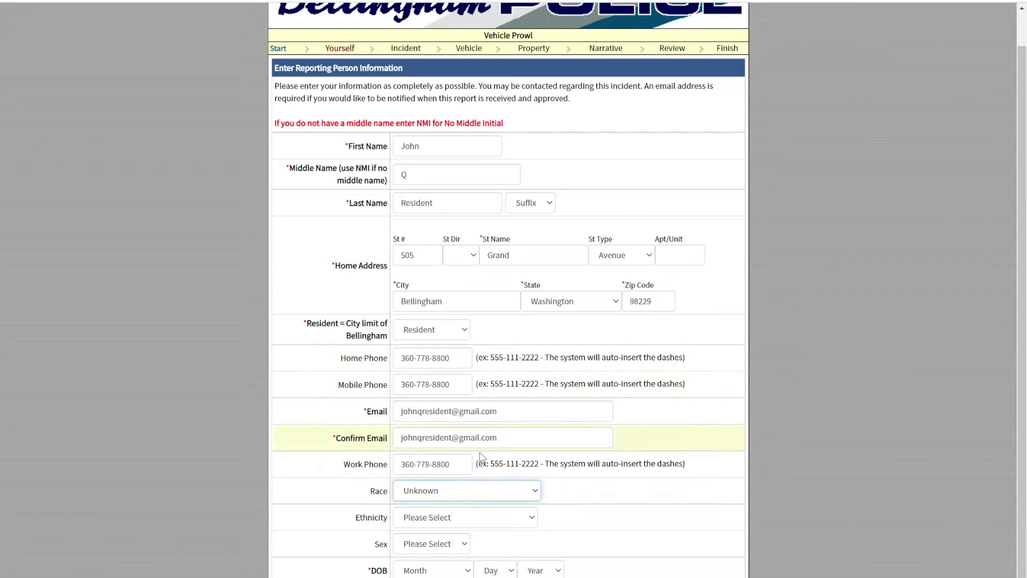
left_click(461, 546)
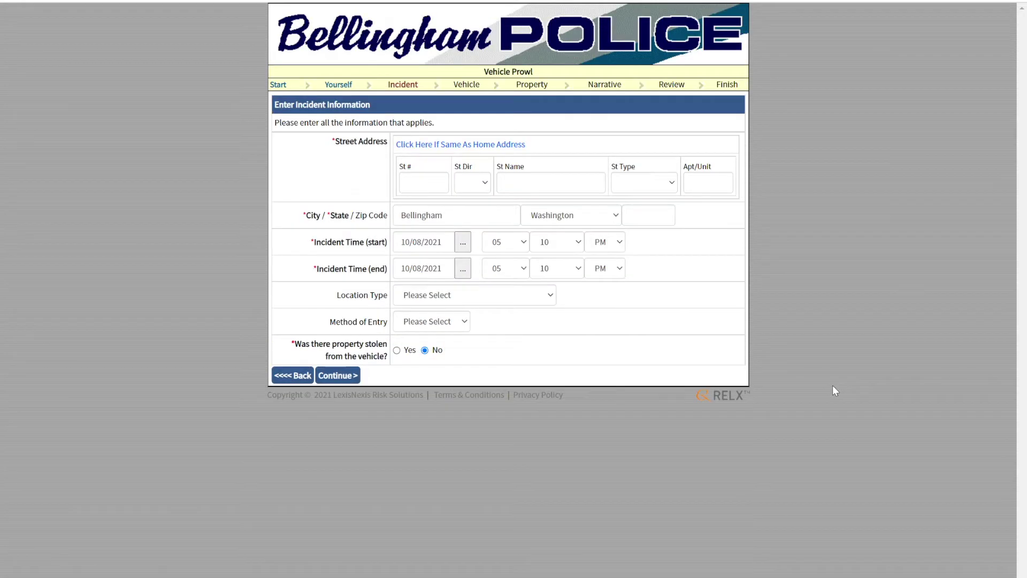
- Enter the incident address on Railroad Avenue with ZIP code 98225
left_click(430, 189)
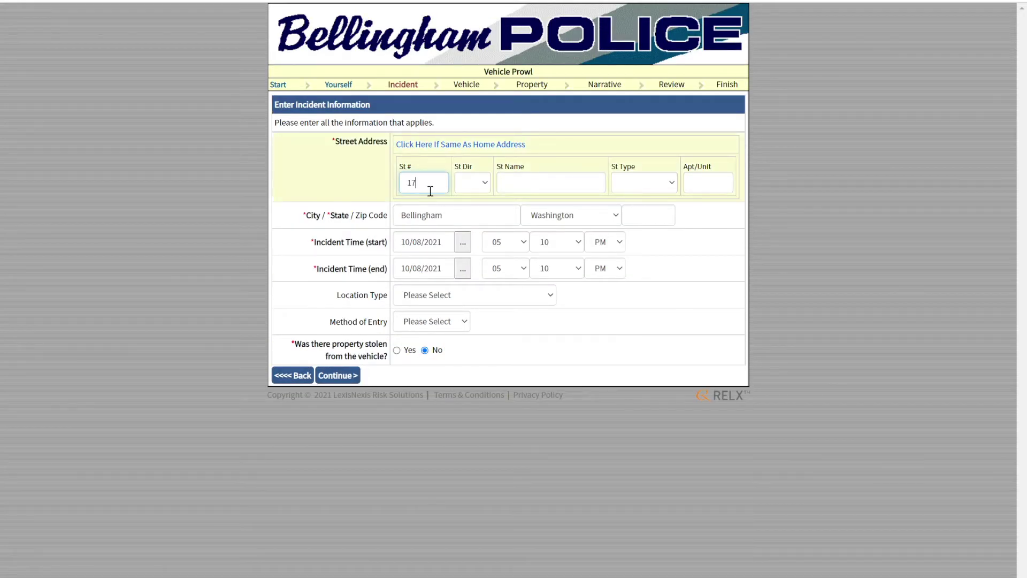
key("Tab")
key("Tab")
type("Railroad")
key("Down")
key("Return")
key("Tab")
left_click(649, 217)
type("98225")
left_click(850, 273)
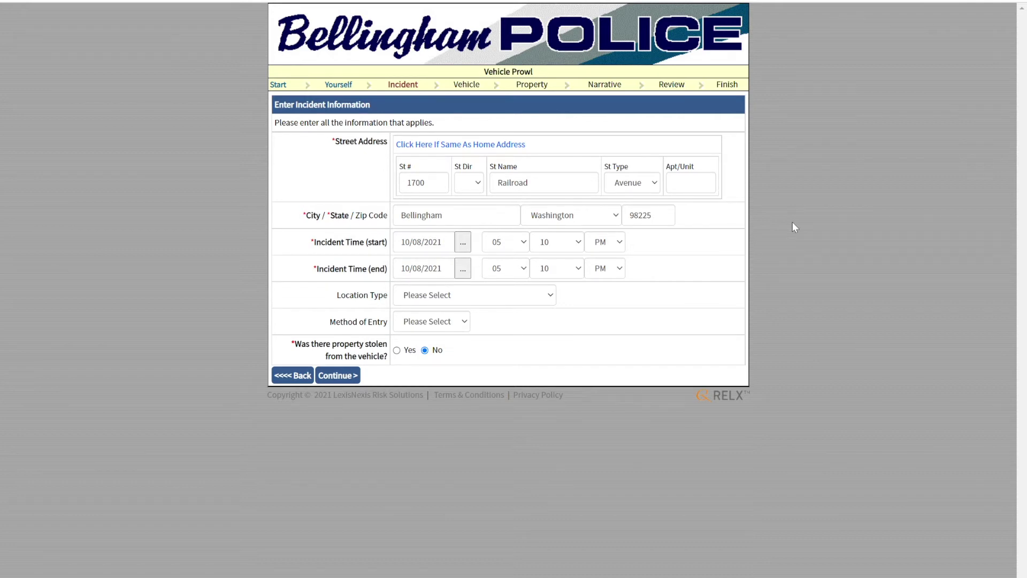
- Set the incident window from 10/07/2021 10:00 PM to 10/08/2021 7:00 AM
left_click(465, 246)
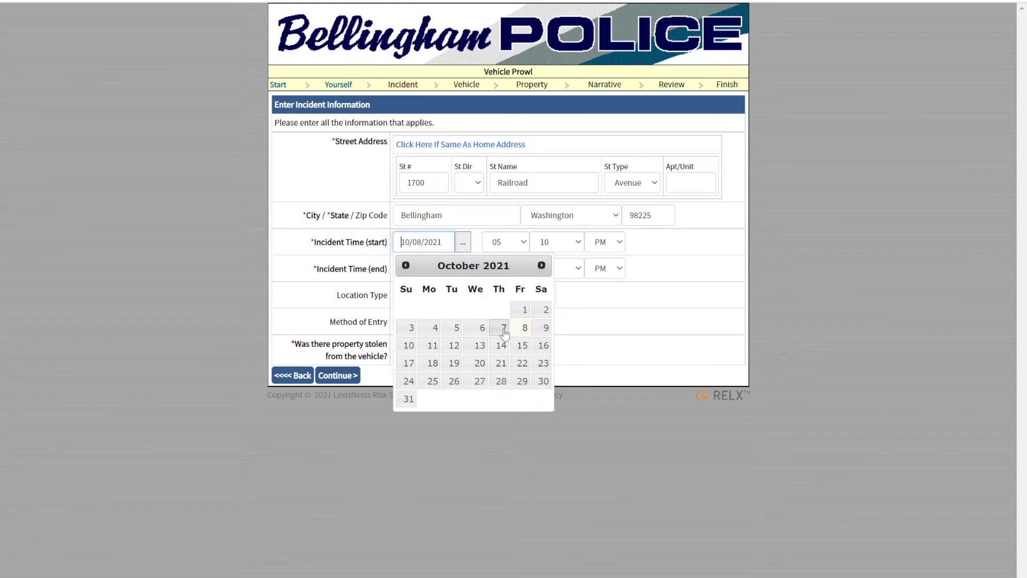
left_click(500, 332)
left_click(522, 243)
left_click(508, 478)
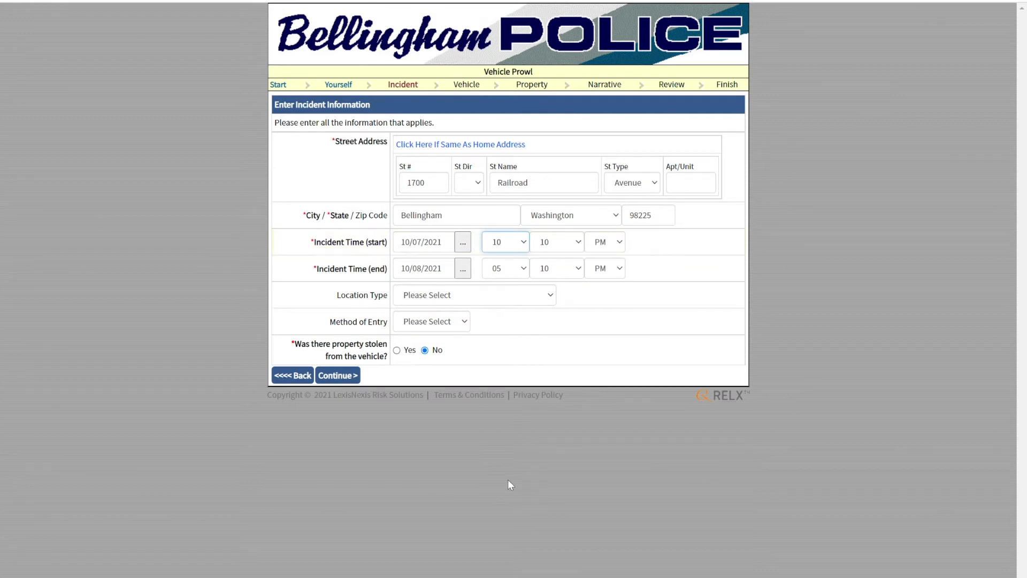
left_click(571, 247)
left_click(563, 278)
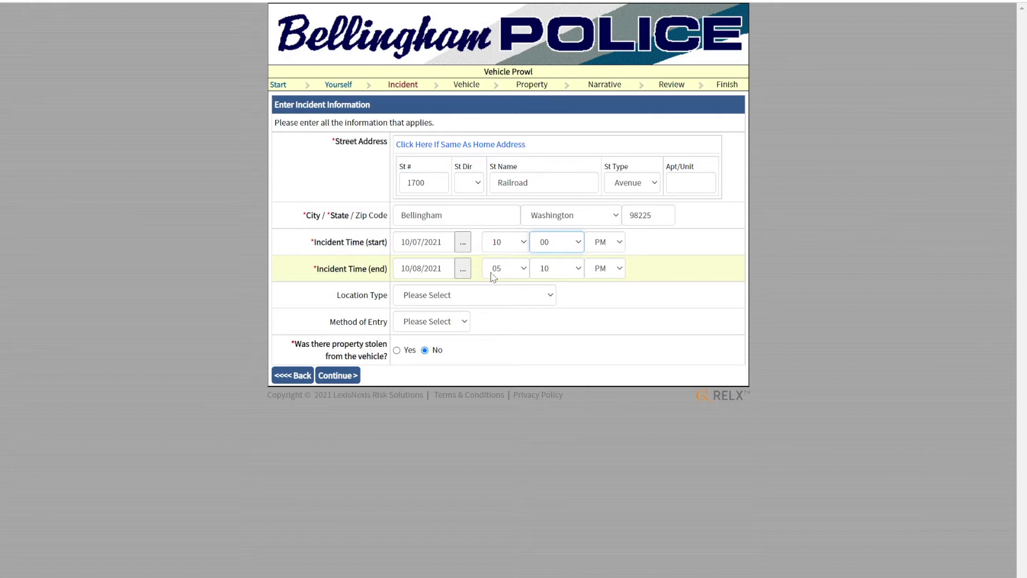
left_click(524, 269)
left_click(509, 439)
left_click(578, 268)
left_click(589, 283)
left_click(607, 272)
left_click(605, 283)
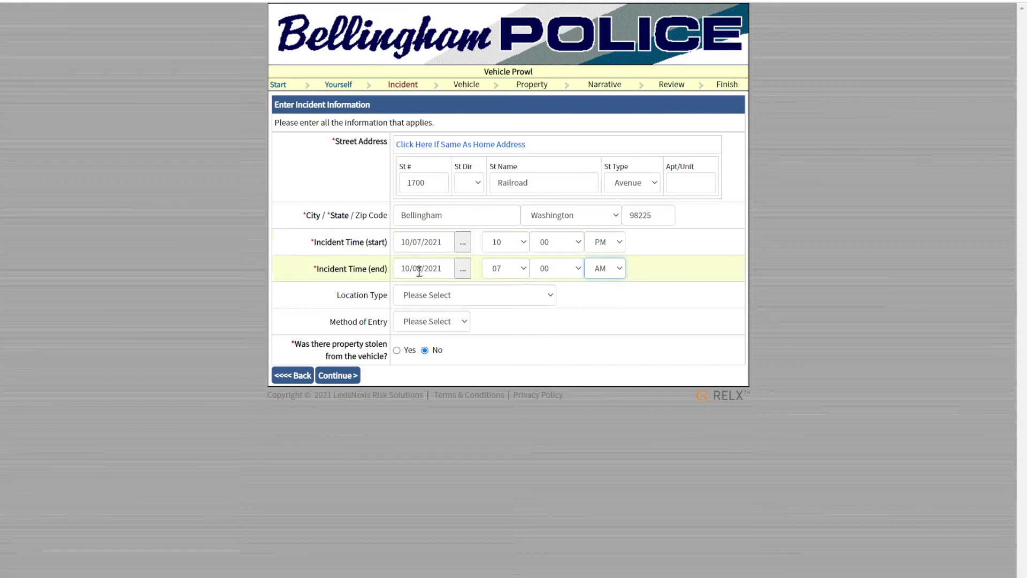
- Choose Parking Lot location, Force entry and Yes for stolen property, then continue
left_click(424, 302)
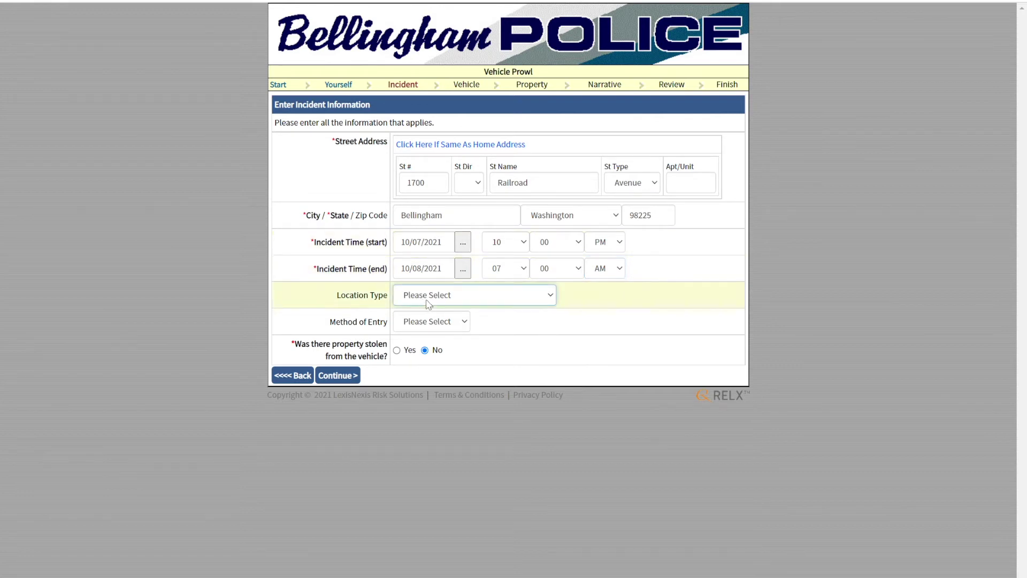
left_click(503, 160)
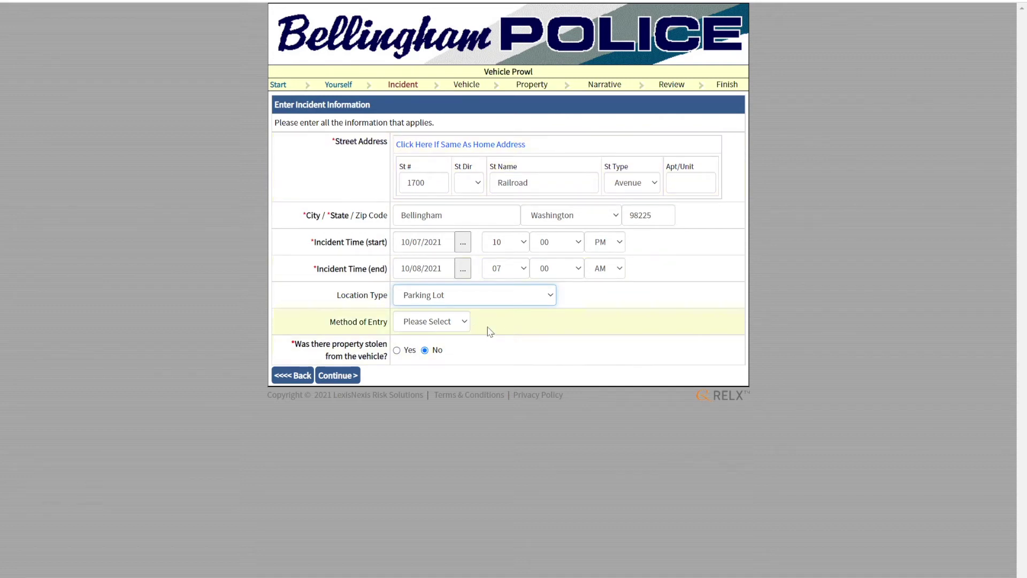
left_click(463, 322)
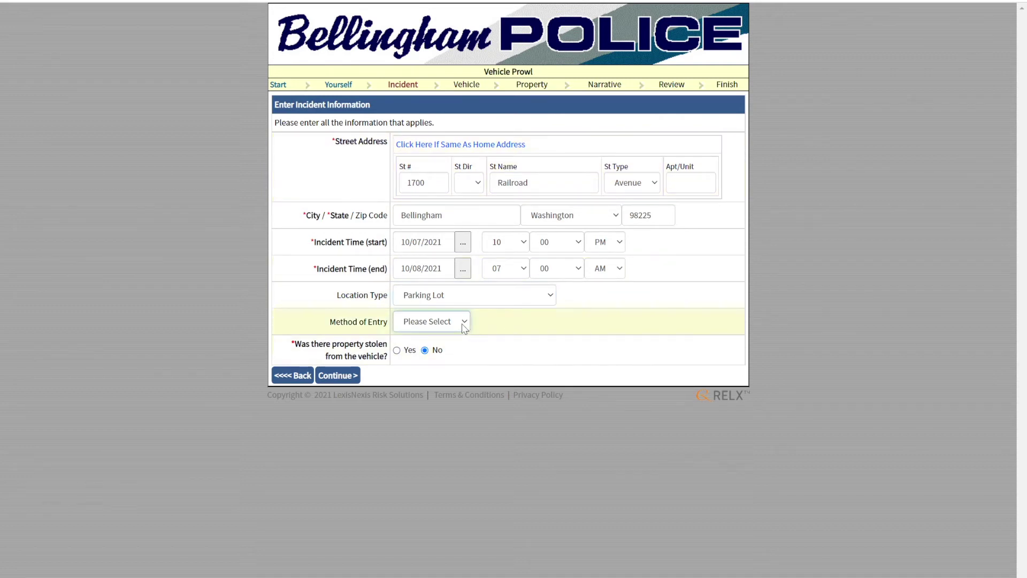
left_click(431, 365)
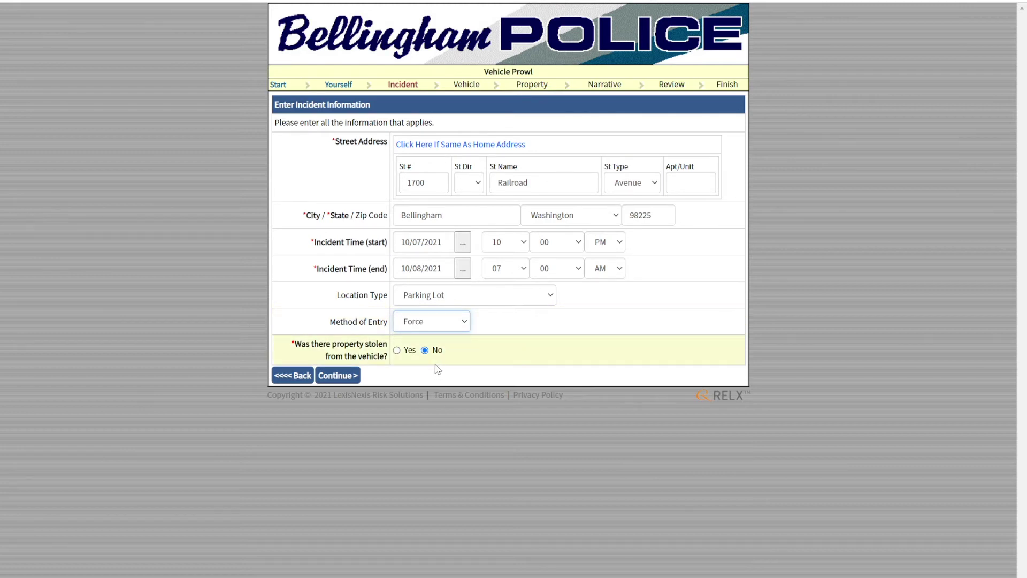
left_click(396, 350)
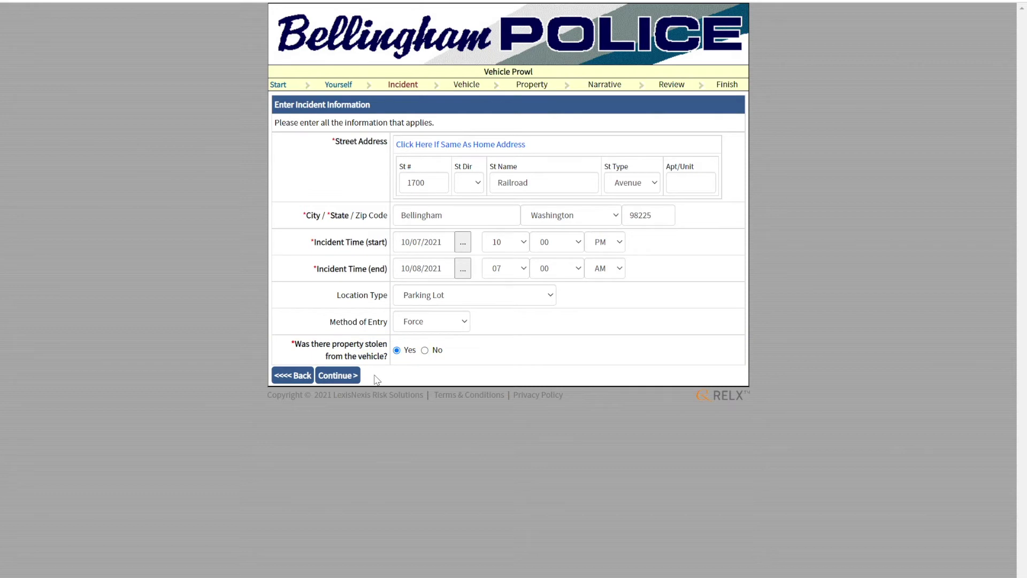
left_click(352, 376)
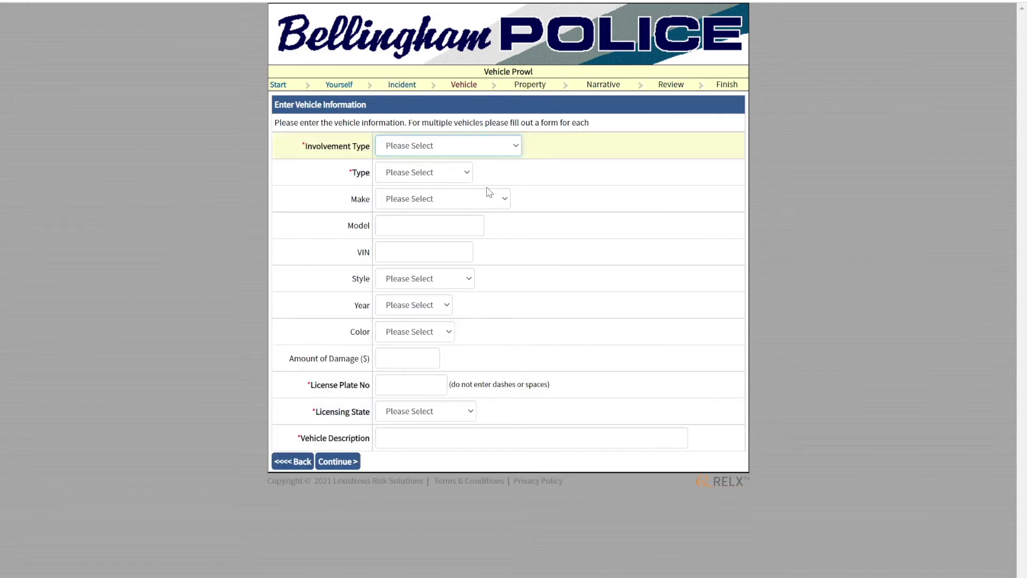
- Mark the vehicle as Destroyed/Damaged/Vandalized, type Car/Truck, make HONDA
left_click(626, 170)
left_click(484, 148)
left_click(448, 195)
left_click(429, 174)
left_click(424, 212)
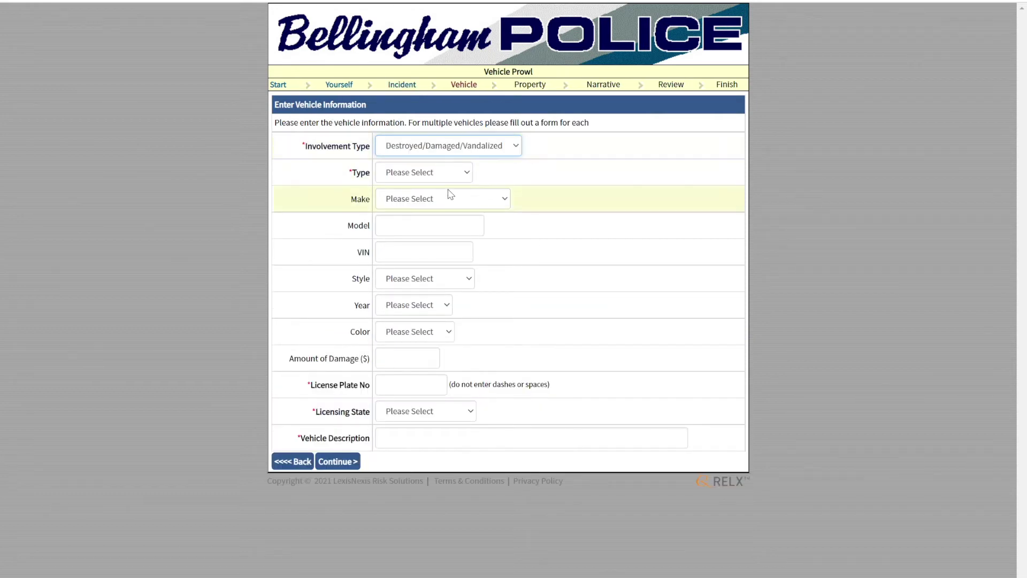
left_click(442, 412)
- Enter model Accord, VIN 12345678, Sedan 4 Door style, year 2020 and colour Black
left_click(460, 232)
type("Accord")
key("Tab")
type("12345678")
key("Tab")
left_click(425, 279)
left_click(410, 534)
left_click(415, 305)
left_click(419, 53)
left_click(420, 332)
left_click(418, 28)
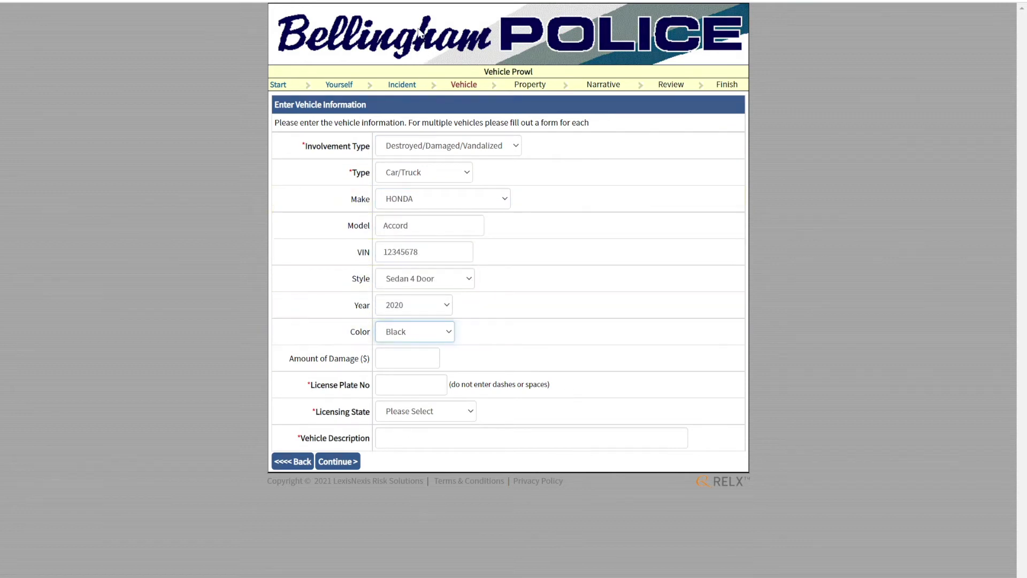
- Add $300.00 damage, Washington plate ABC1234 and description 'Honda Accord', then save the vehicle
left_click(423, 367)
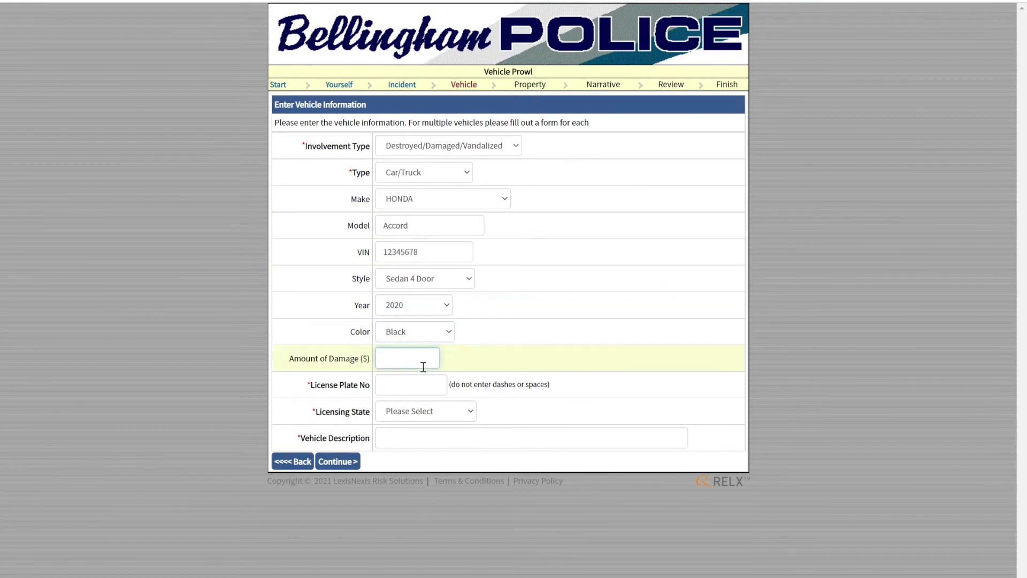
type("300.00")
key("Tab")
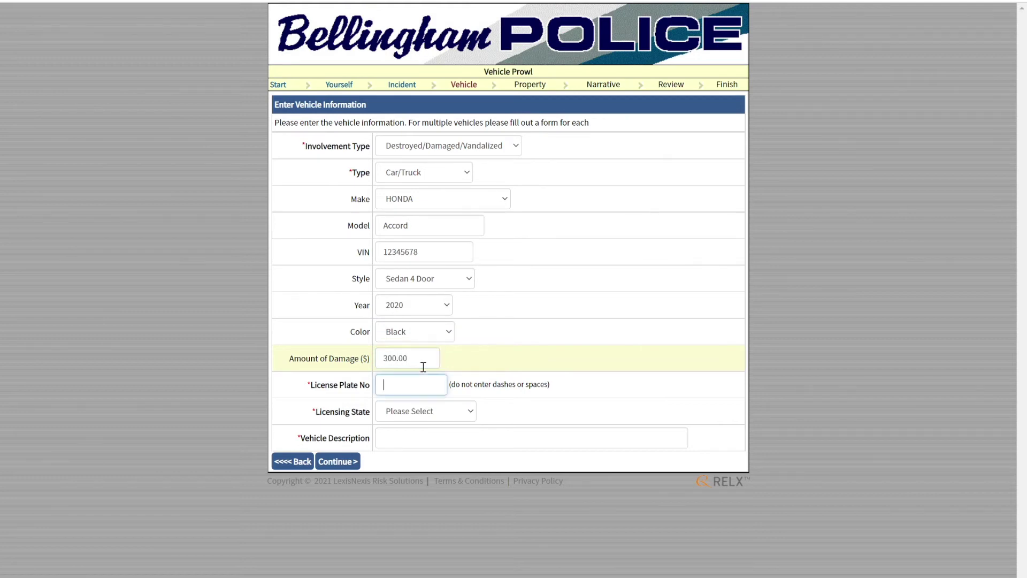
type("ABC1234")
key("Tab")
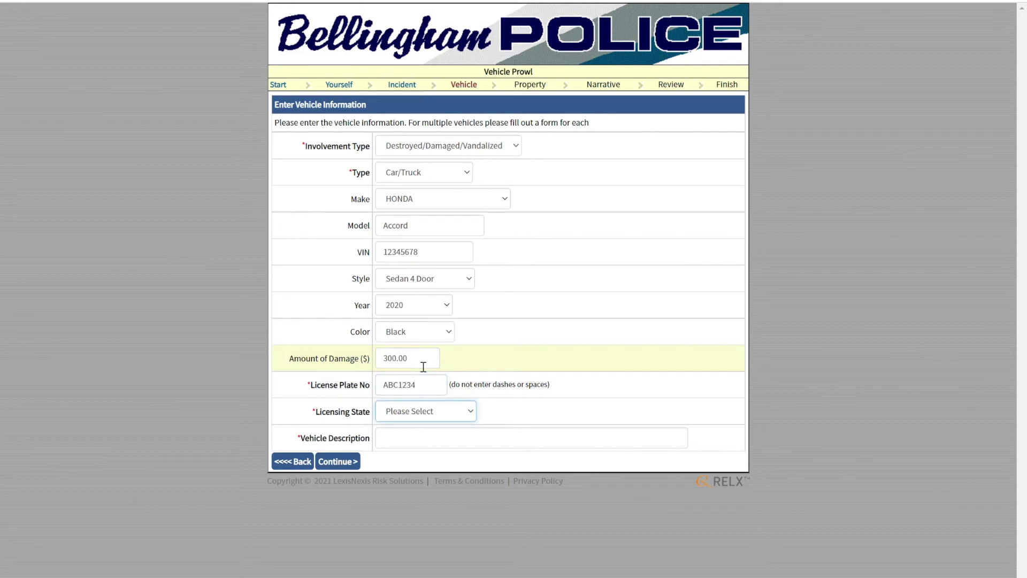
key("w")
left_click(423, 443)
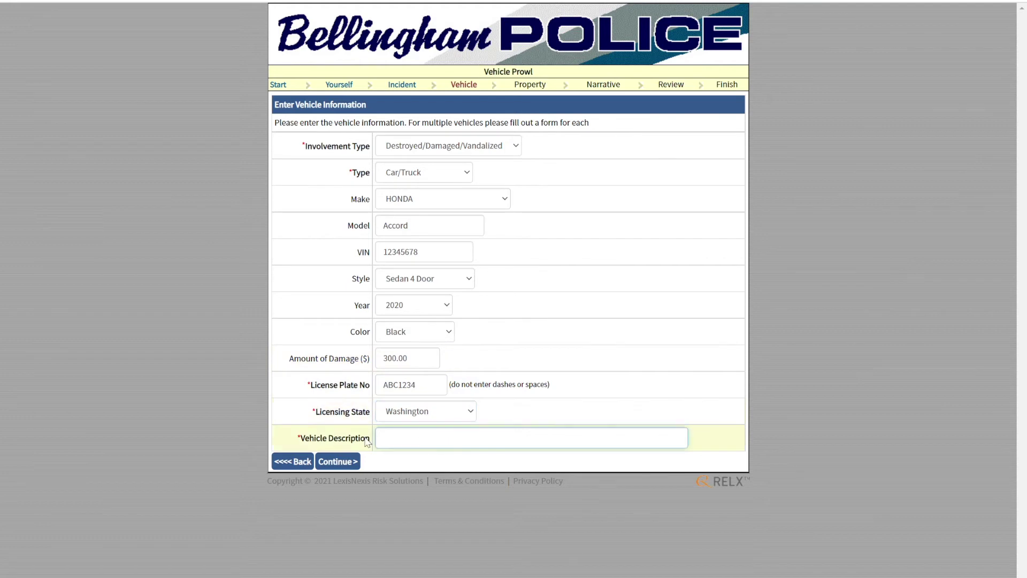
type("Honda Accord")
key("Tab")
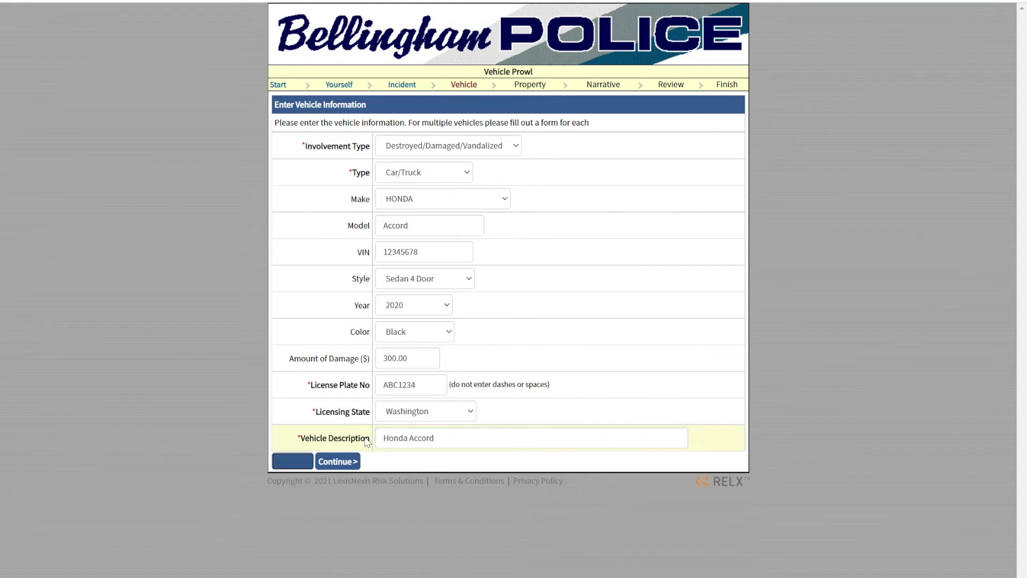
left_click(359, 466)
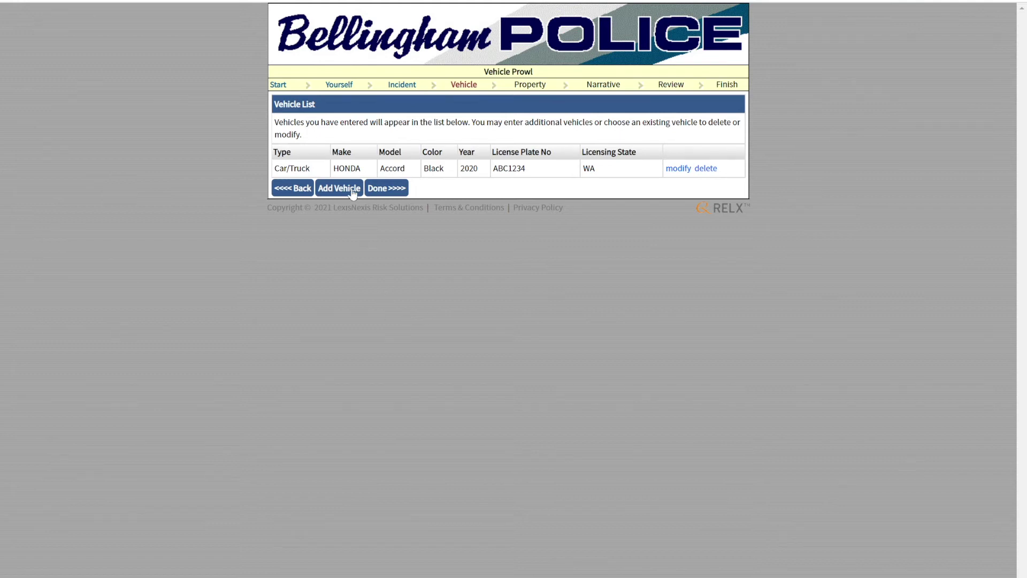
- Move on to property, choose Bicycles, and enter brand Kona and model Lava Dome
left_click(388, 188)
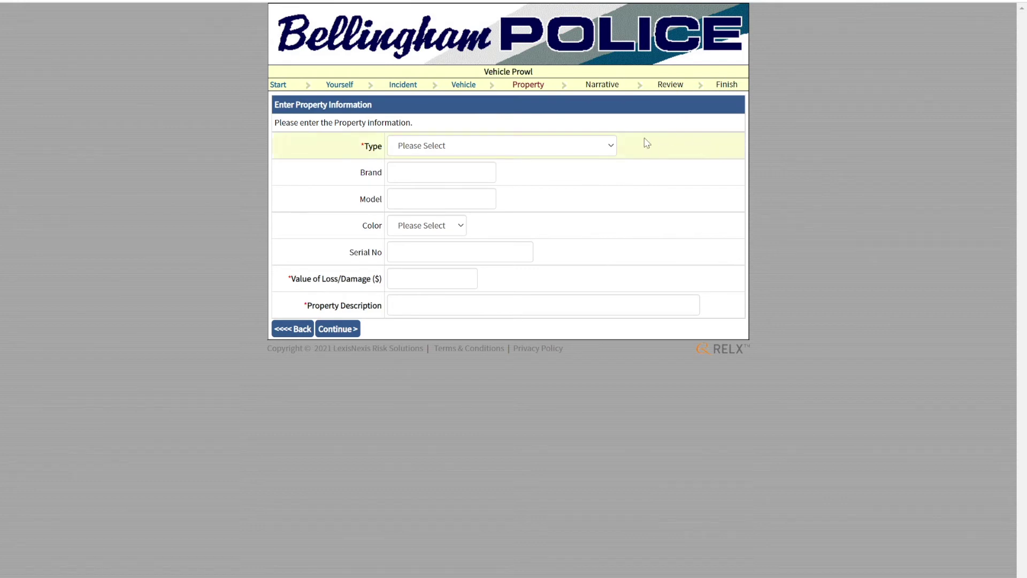
left_click(613, 148)
left_click(487, 207)
left_click(465, 178)
type("Kona")
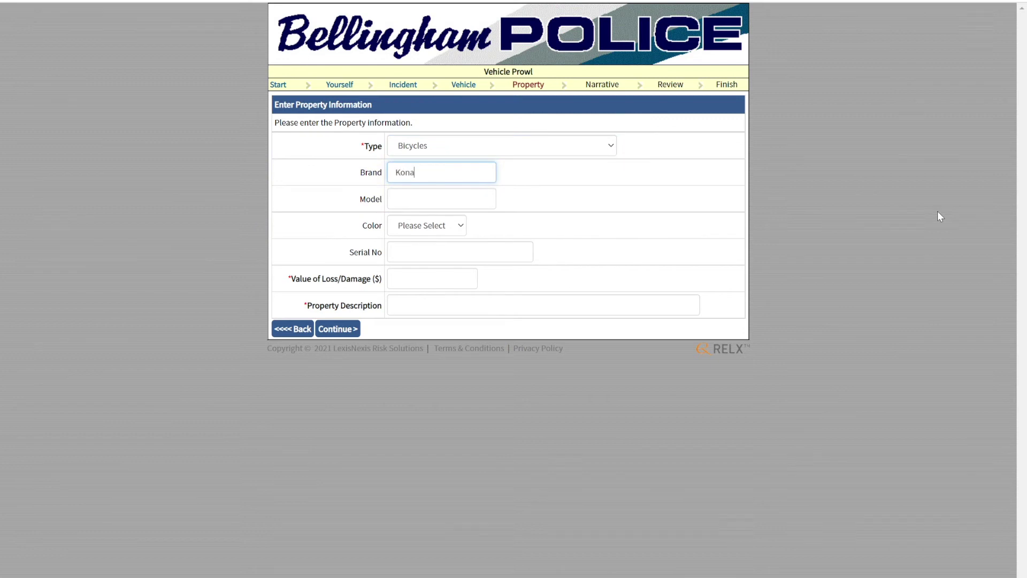
key("Tab")
type("Lava Dome")
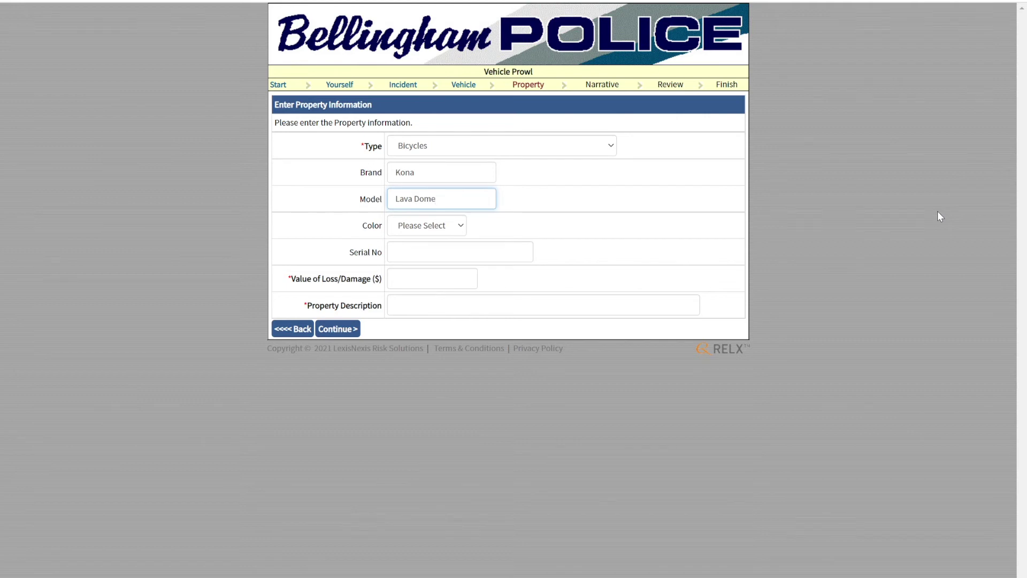
- Enter gray colour, serial 123456789ABC, value 1000.00 and description 'Mt Bike', then save
key("Tab")
type("gr")
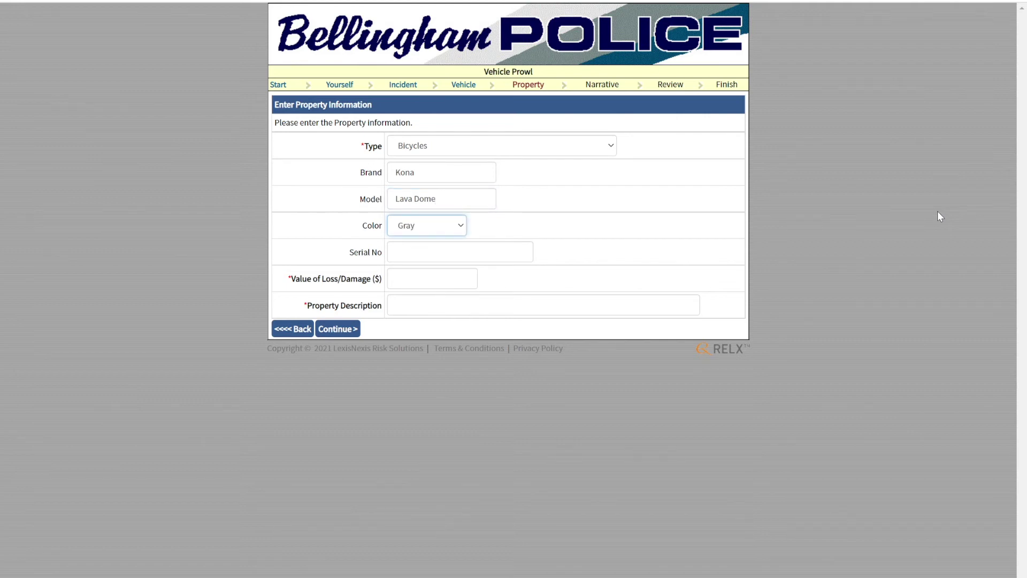
key("Tab")
type("1")
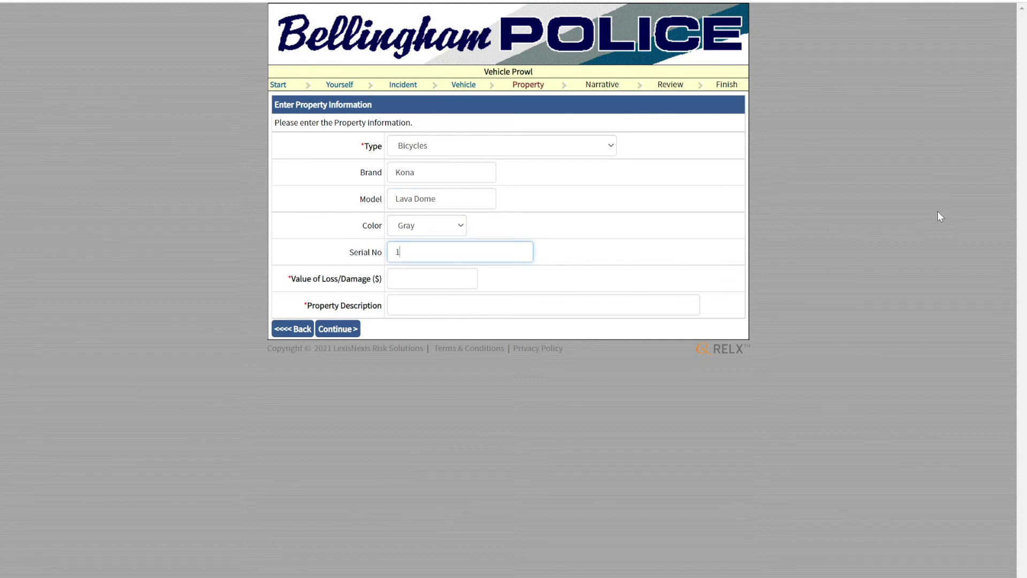
type("23456789ABC")
key("Tab")
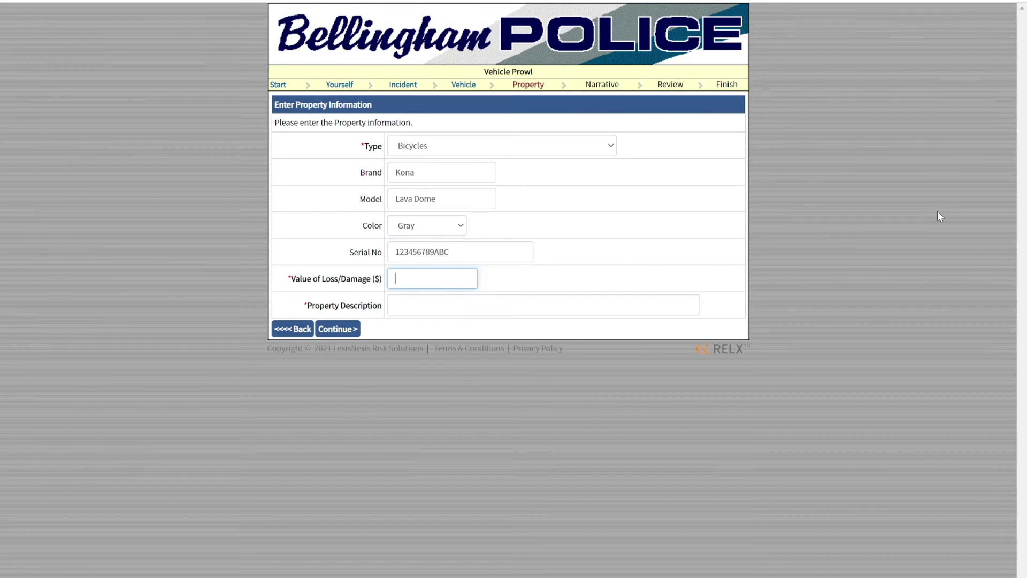
type("1000.00")
key("Tab")
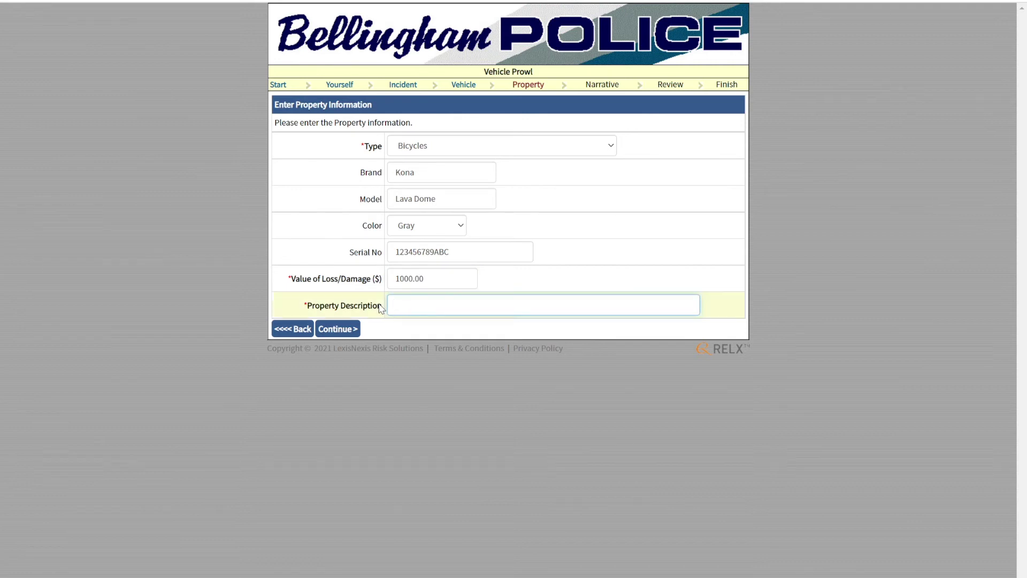
type("Mt Bike")
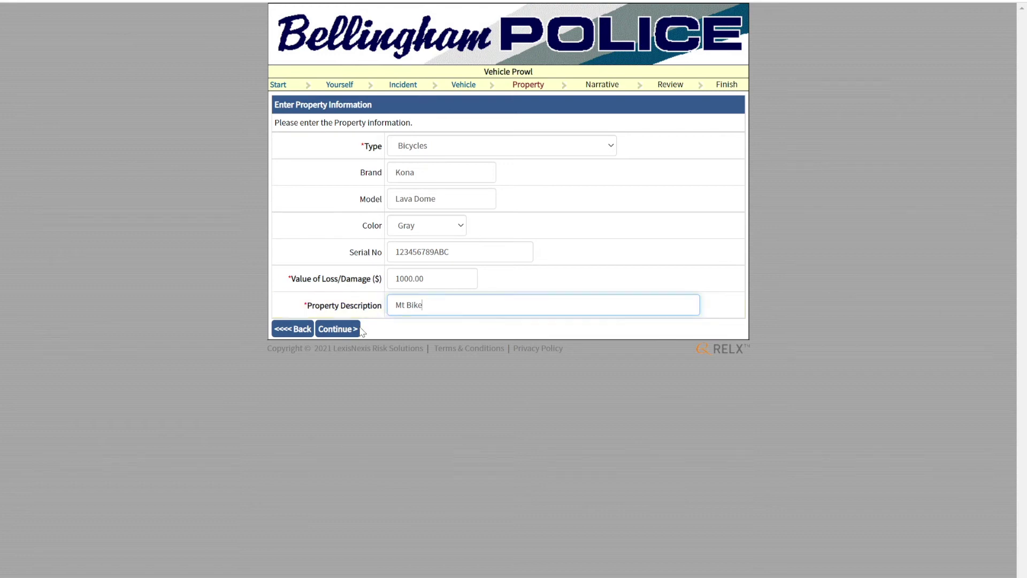
left_click(351, 331)
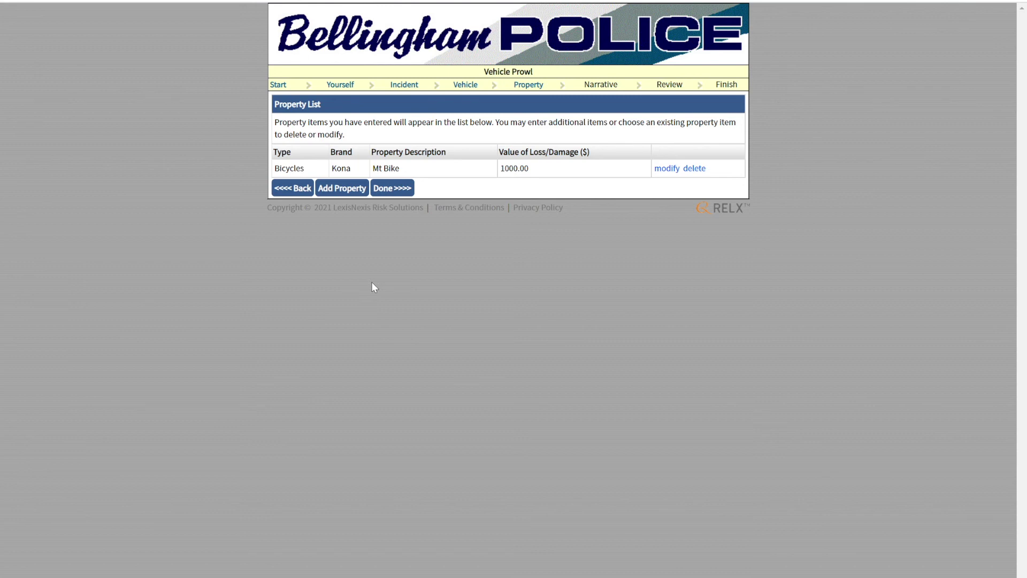
- Accept the property list with the Kona bike and proceed to the Narrative page
left_click(392, 192)
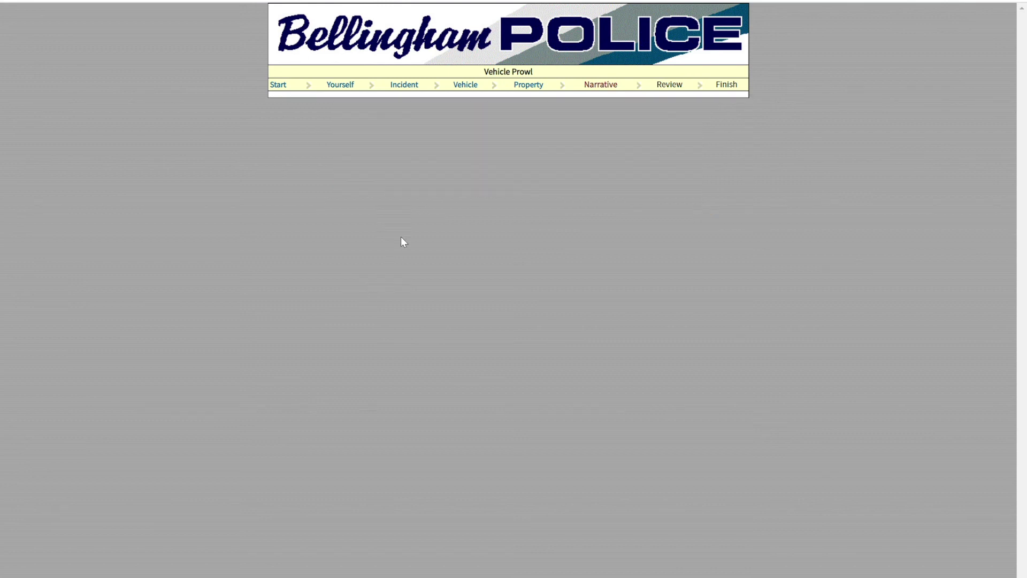
- Type the narrative about parking the car in the driveway on 10-07-21 around 10:00 PM
type("On 10-07-")
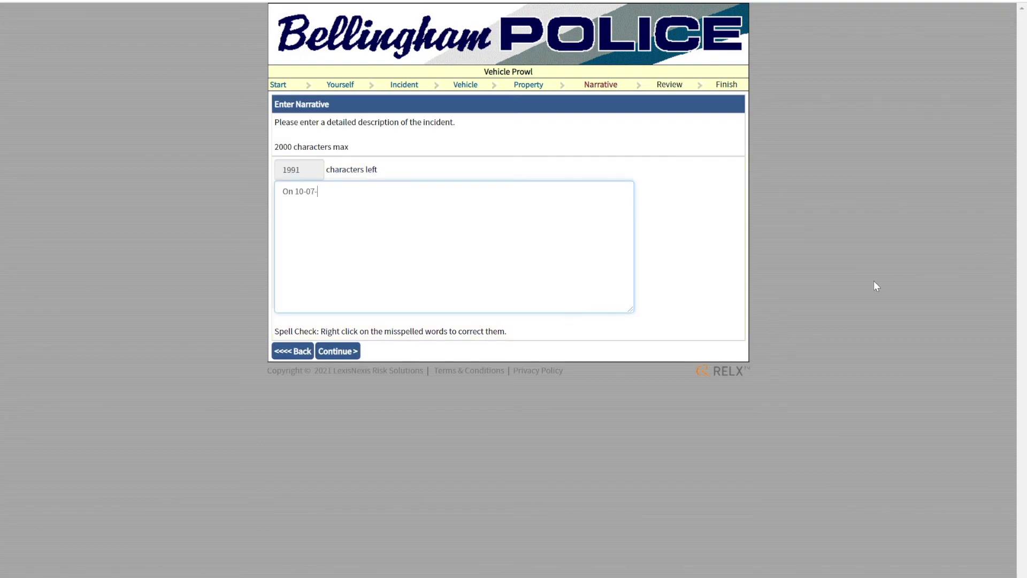
type("21 at approximately 10:00 PM, I parked my car in the driveway of my residence. At approximately 7:00 AM on 10-08-21, I walked out to my car and disc")
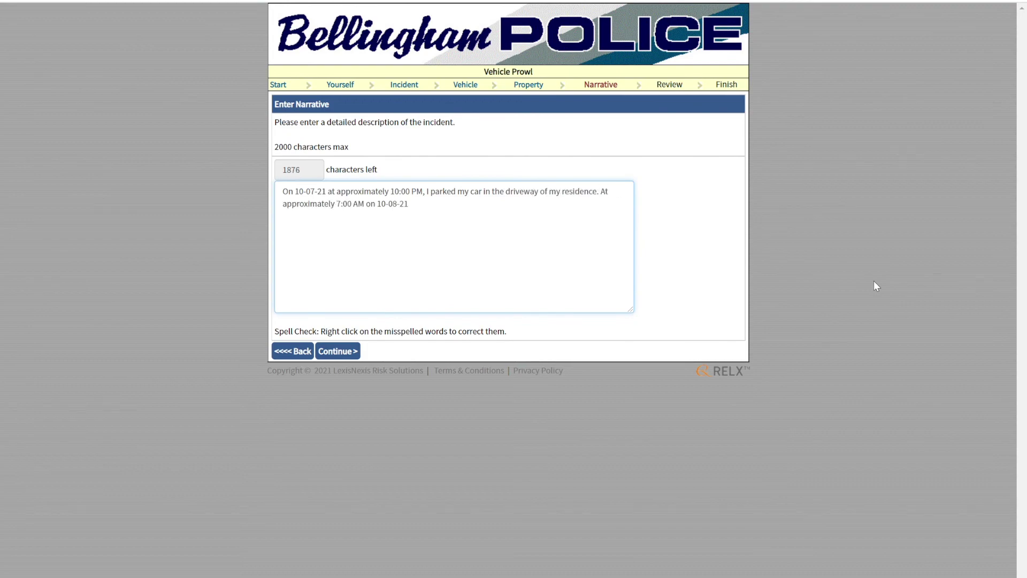
type("overed that someone broke the driver side window and entered the vehicle. The suspect also stole my Kona mt bike that was inside my")
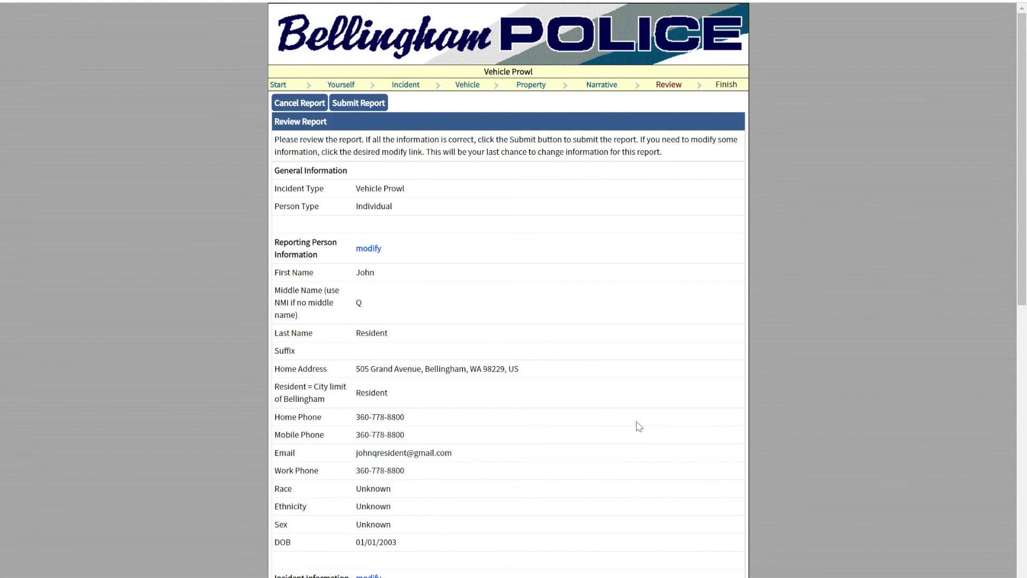
scroll(638, 426, "down", 1)
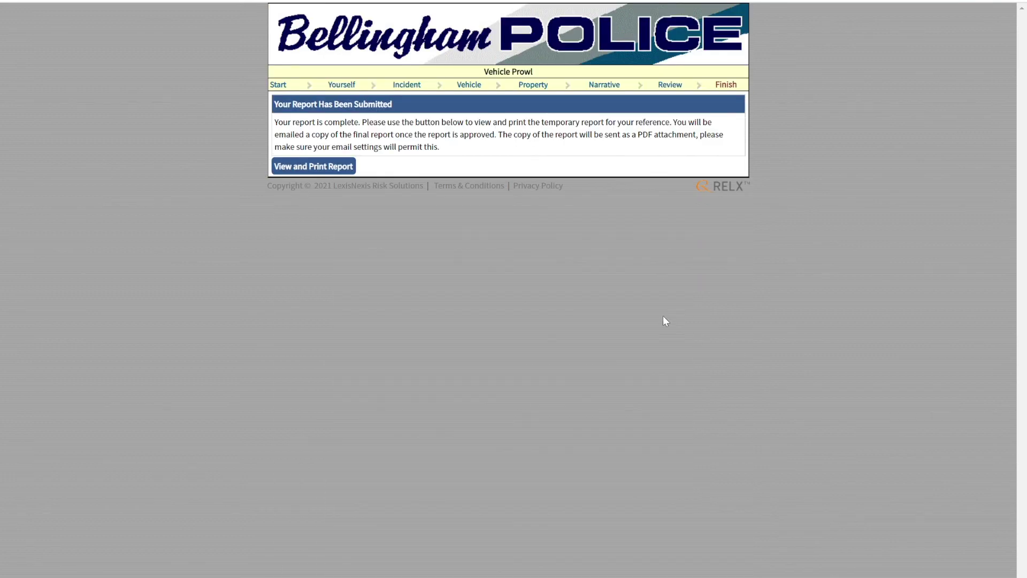
- View the printable temporary copy of the Vehicle Prowl report, marked pending Bellingham Police approval
left_click(349, 170)
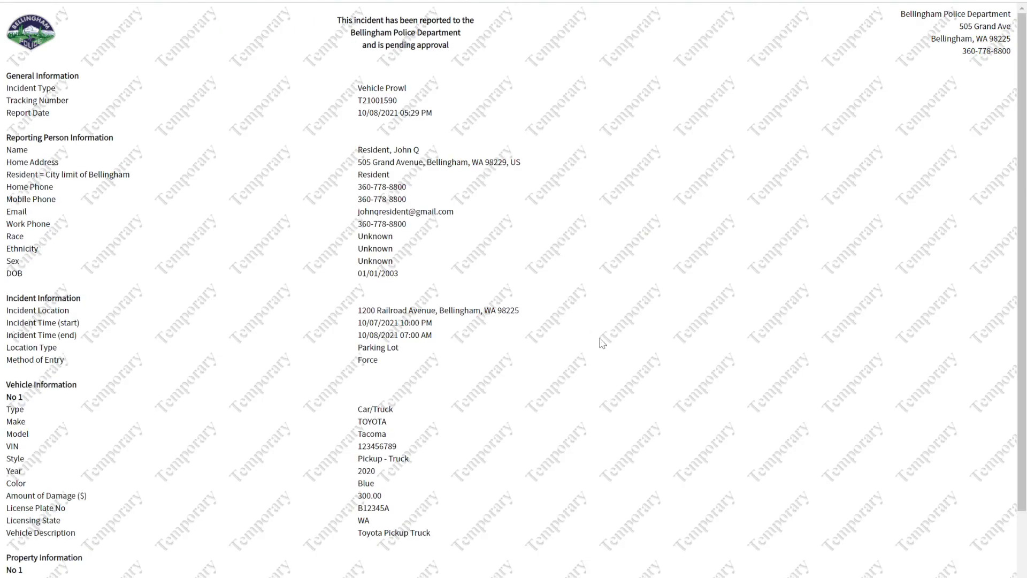